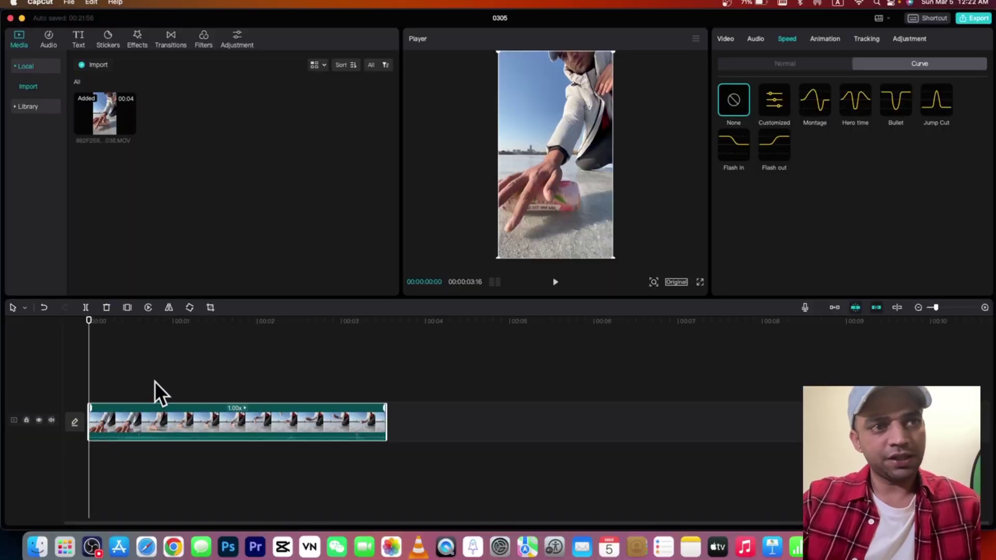
Select the bottle-toss clip and preview it from its first frame.
{"action": "left_click", "coordinate": [154, 386]}
{"action": "left_click", "coordinate": [194, 420]}
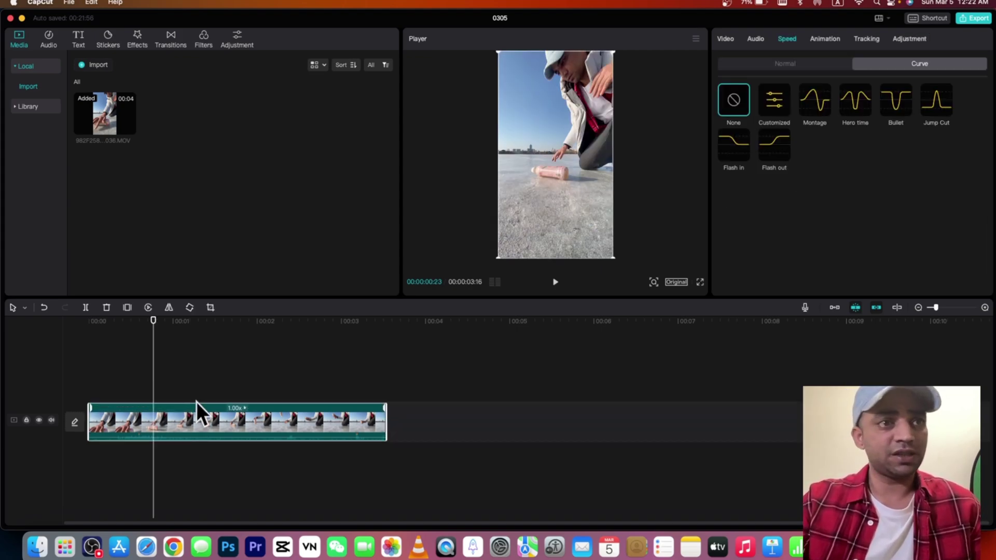
{"action": "left_click_drag", "start_coordinate": [151, 382], "coordinate": [82, 364]}
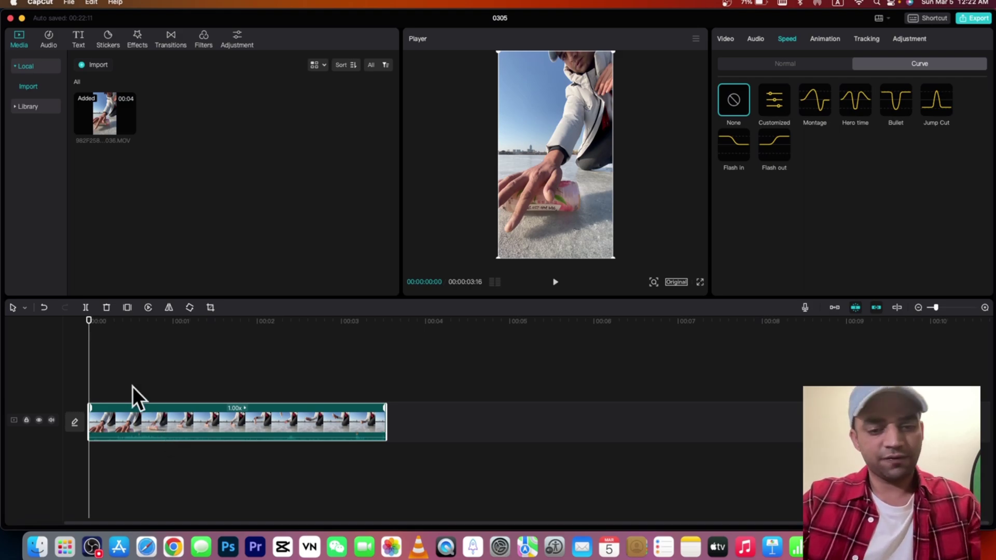
{"action": "key", "text": "space"}
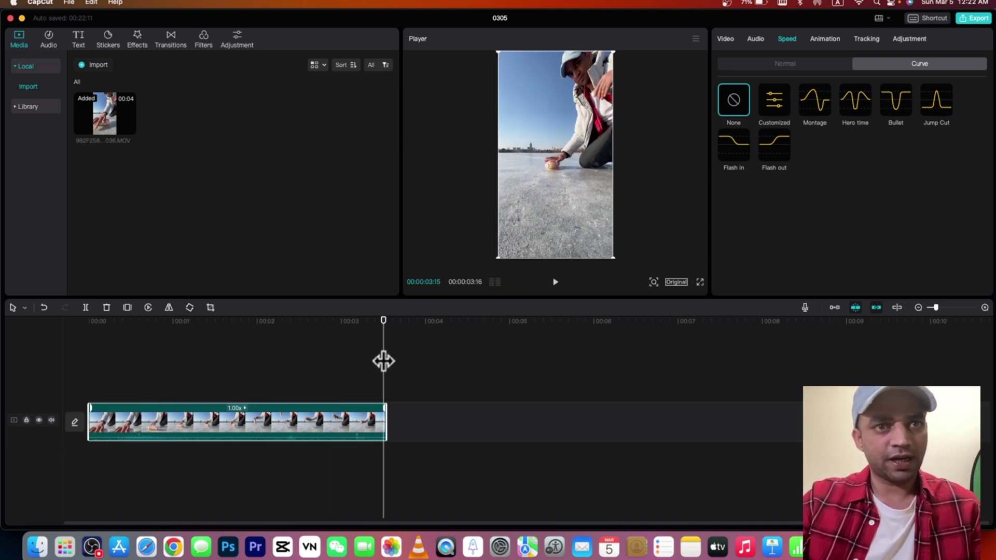
{"action": "left_click_drag", "start_coordinate": [382, 360], "coordinate": [84, 372]}
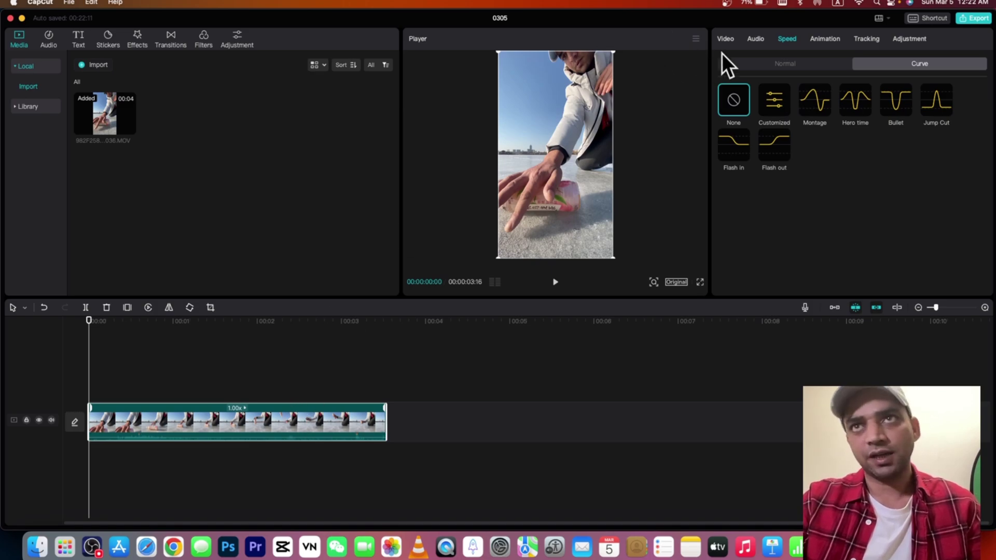
Apply the Customized curve speed preset to the clip.
{"action": "left_click", "coordinate": [750, 44]}
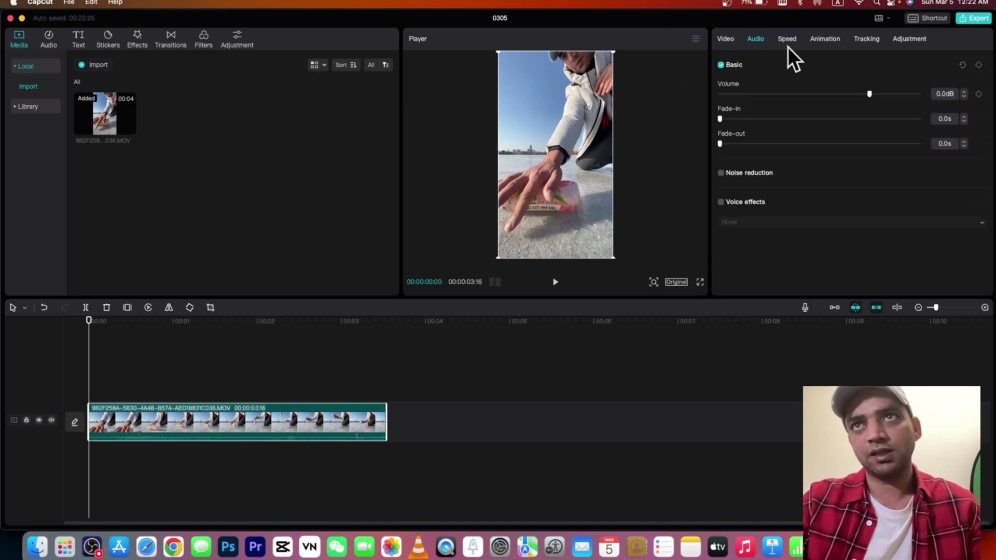
{"action": "left_click", "coordinate": [787, 41]}
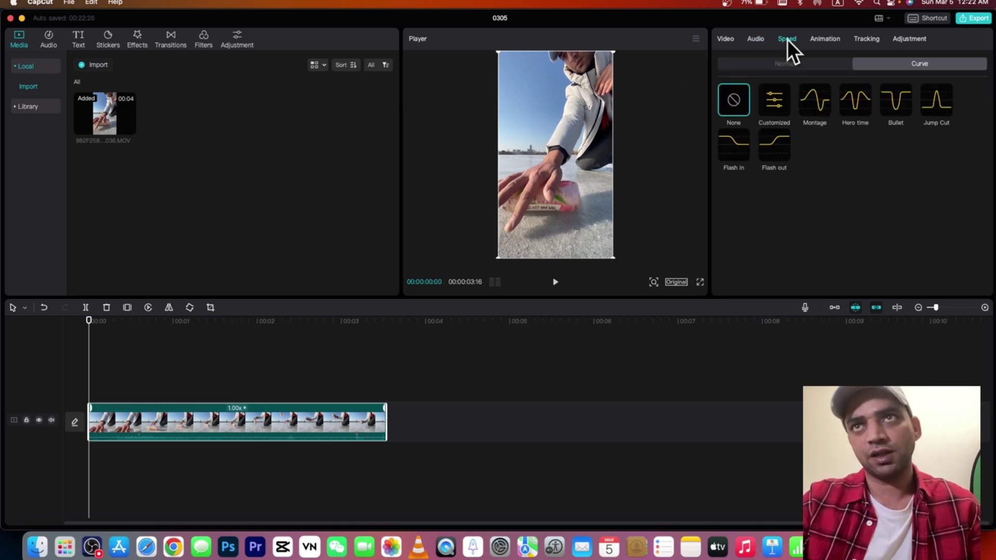
{"action": "left_click", "coordinate": [804, 62]}
{"action": "left_click", "coordinate": [941, 68]}
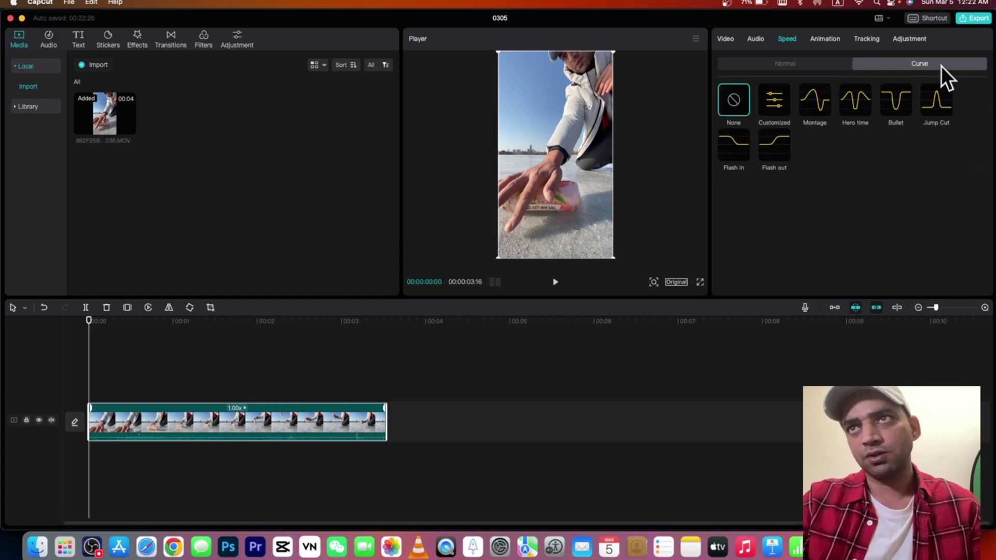
{"action": "left_click", "coordinate": [778, 100]}
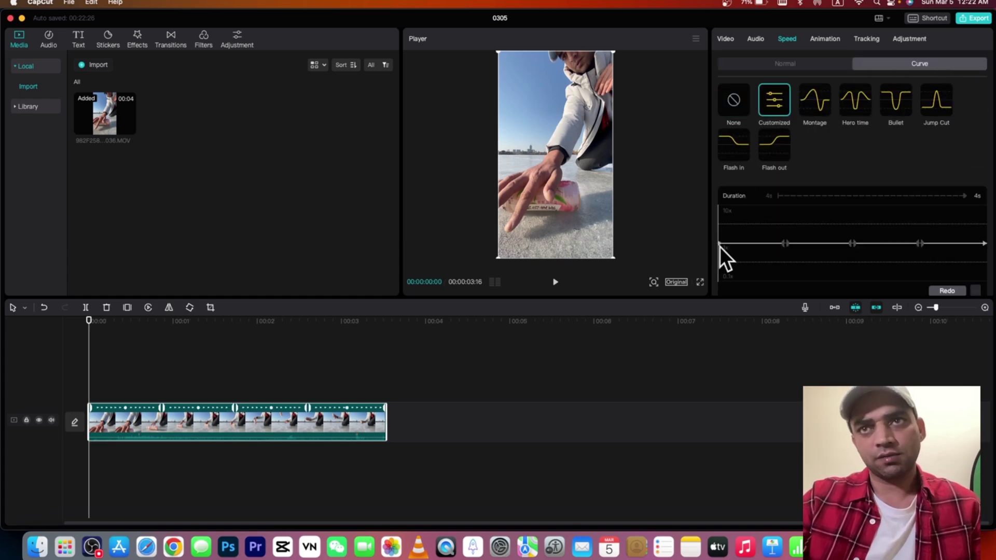
Drag the first two curve points below 1x for a slow start.
{"action": "left_click_drag", "start_coordinate": [720, 245], "coordinate": [721, 264]}
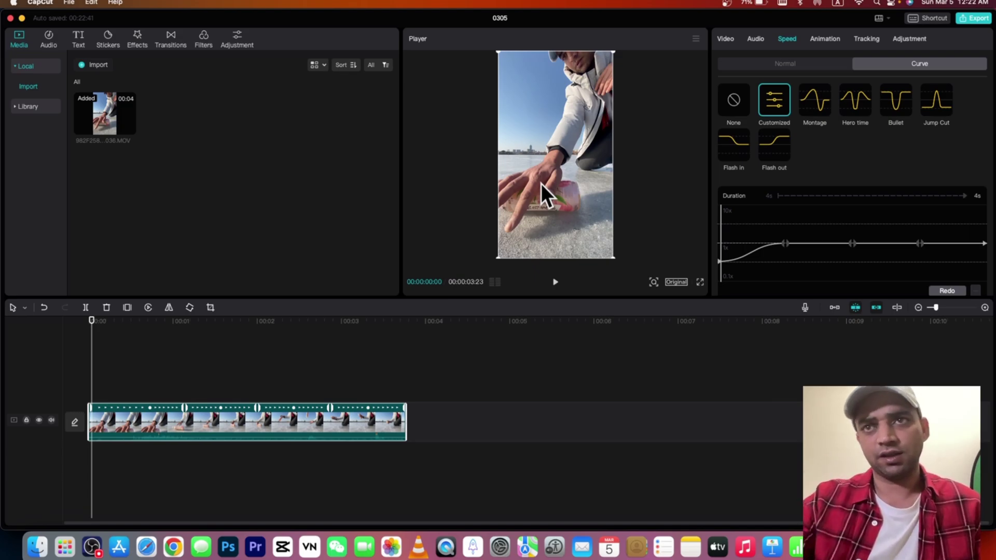
{"action": "key", "text": "space"}
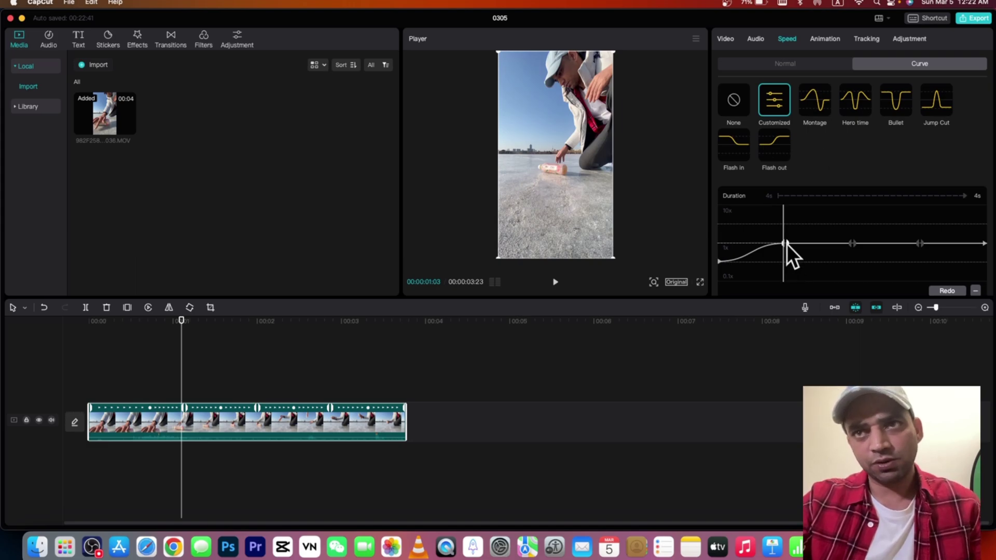
{"action": "mouse_move", "coordinate": [785, 244]}
{"action": "left_mouse_down"}
{"action": "mouse_move", "coordinate": [784, 260]}
{"action": "mouse_move", "coordinate": [706, 262]}
{"action": "left_mouse_up"}
{"action": "key", "text": "space"}
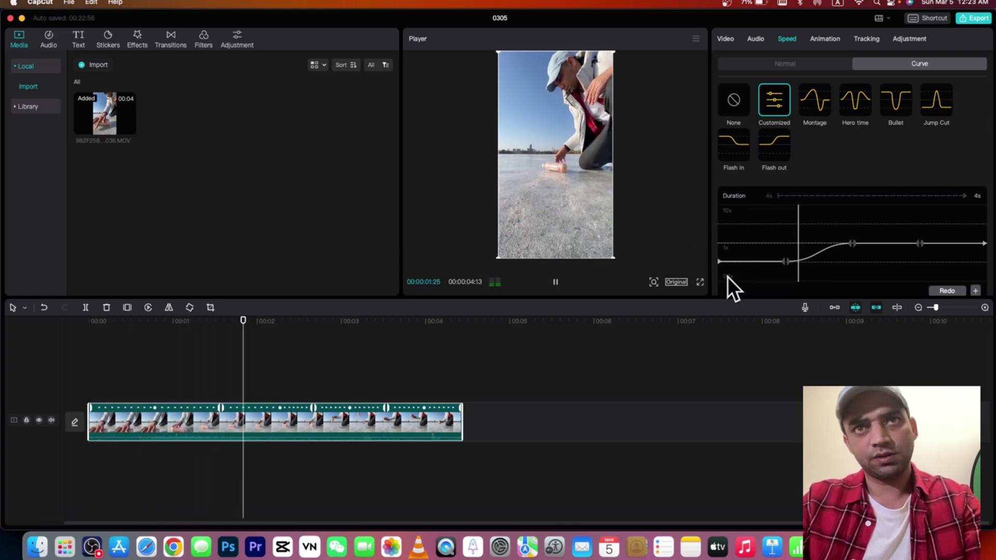
Raise the third curve point to about 10x for a sharp peak.
{"action": "key", "text": "space"}
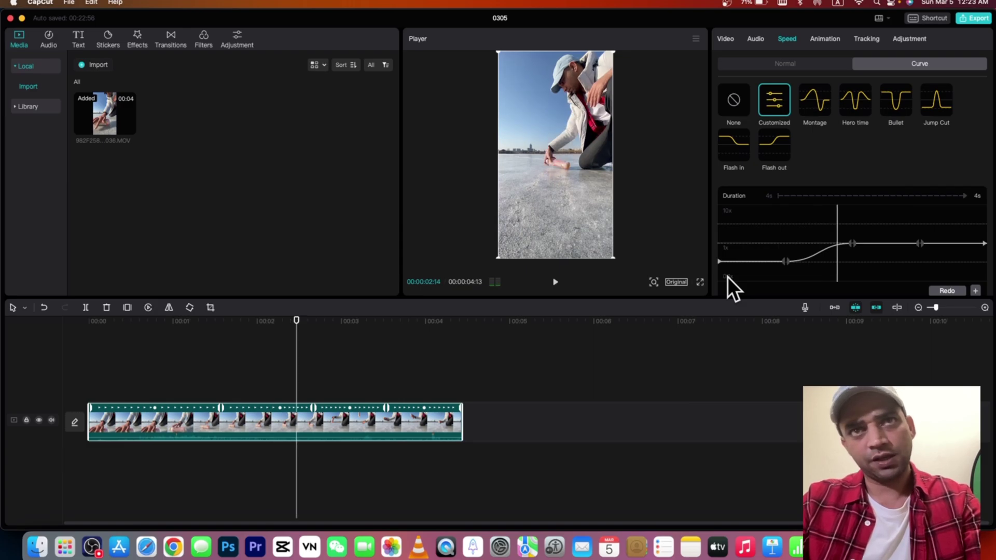
{"action": "left_click_drag", "start_coordinate": [836, 224], "coordinate": [829, 224]}
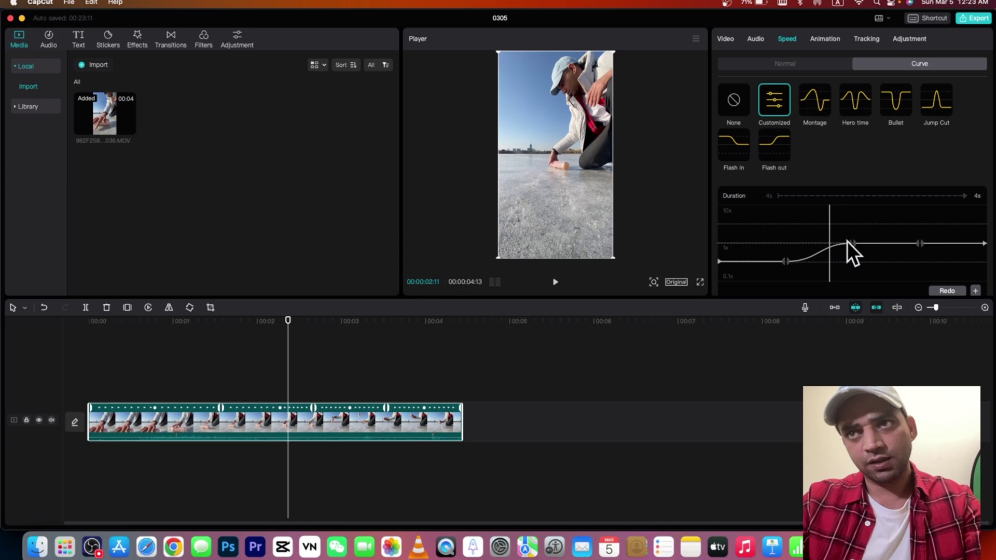
{"action": "mouse_move", "coordinate": [852, 246]}
{"action": "left_mouse_down"}
{"action": "mouse_move", "coordinate": [835, 205]}
{"action": "mouse_move", "coordinate": [842, 198]}
{"action": "left_mouse_up"}
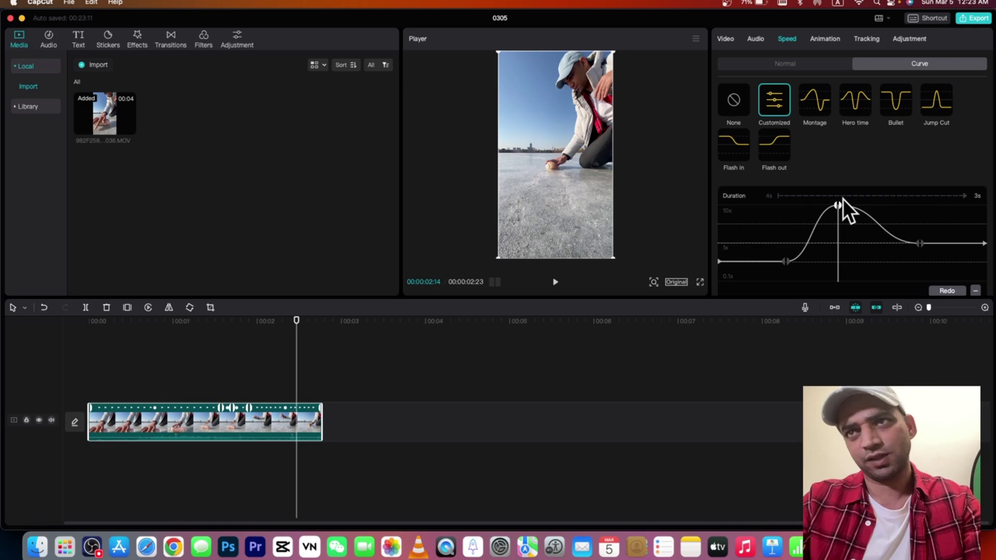
Add a slow trough after the 10x peak and raise the final point for a faster ending.
{"action": "left_click", "coordinate": [866, 216]}
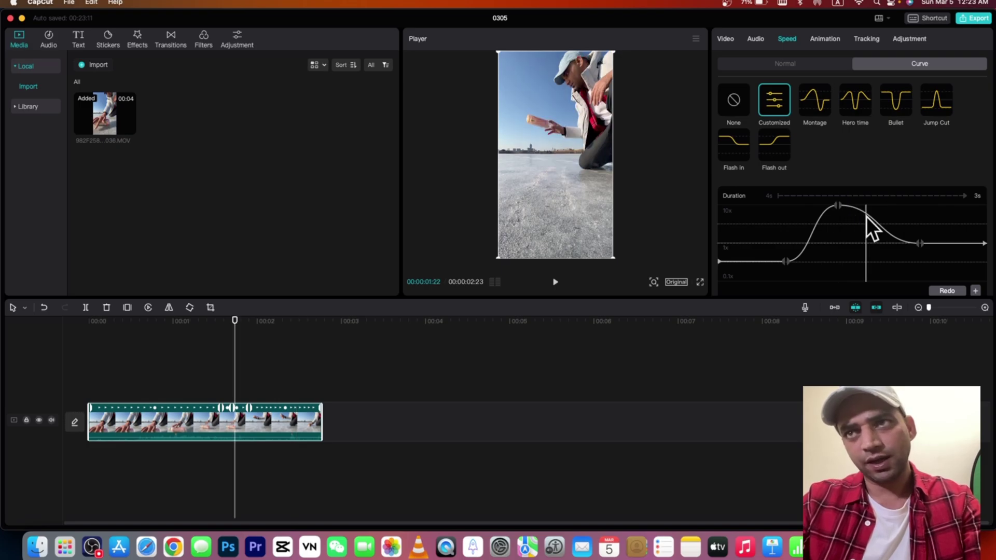
{"action": "left_click", "coordinate": [974, 291]}
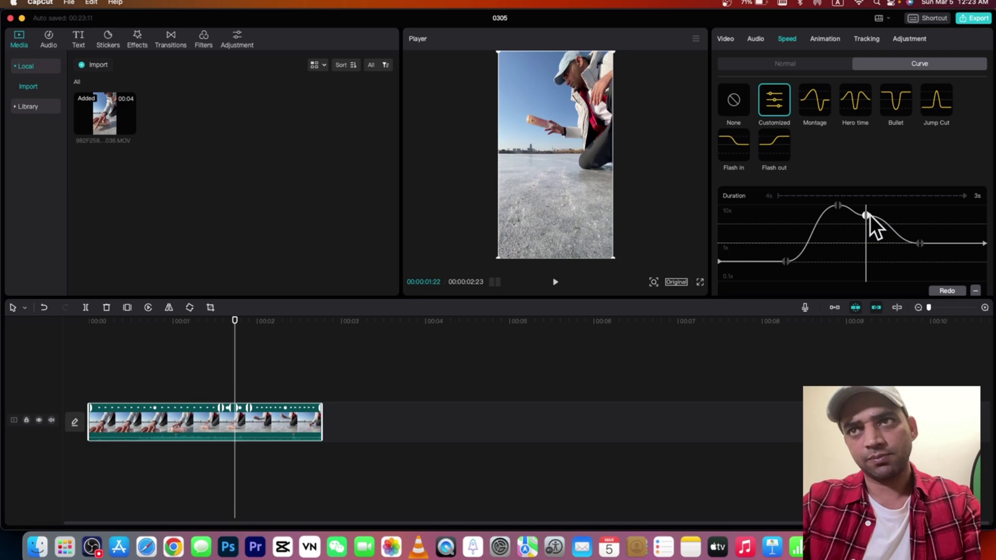
{"action": "left_click_drag", "start_coordinate": [866, 216], "coordinate": [871, 282]}
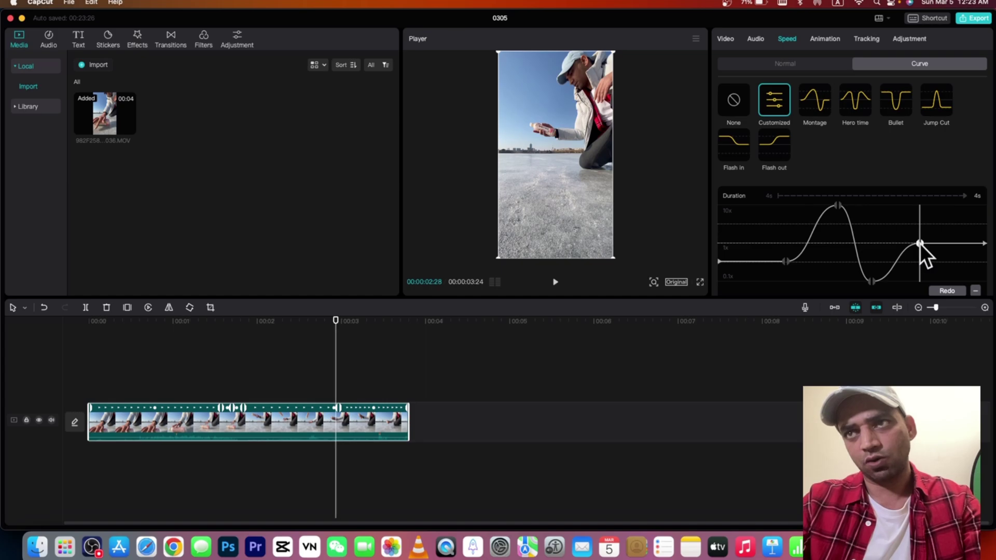
{"action": "left_click_drag", "start_coordinate": [920, 244], "coordinate": [922, 281]}
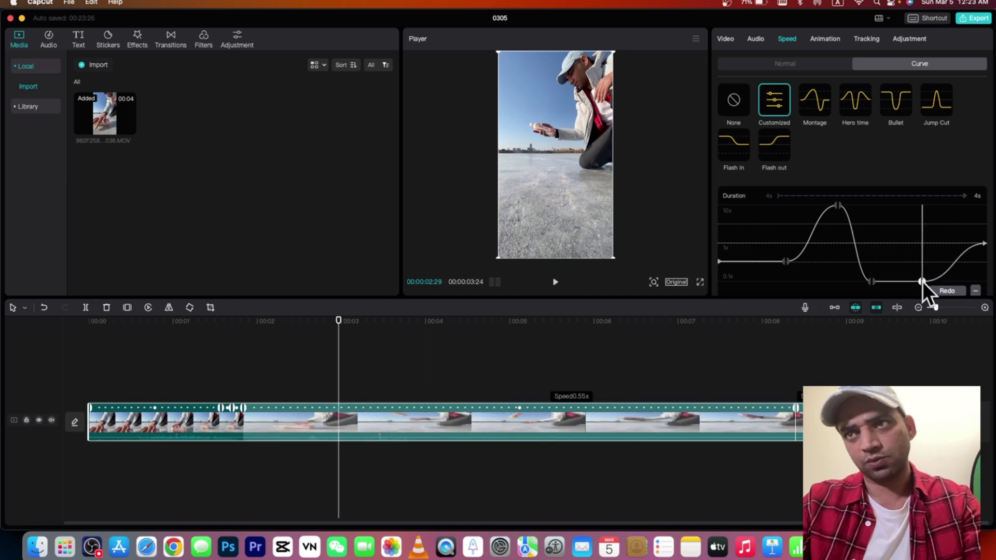
{"action": "left_click", "coordinate": [985, 245]}
{"action": "left_click_drag", "start_coordinate": [983, 245], "coordinate": [985, 206]}
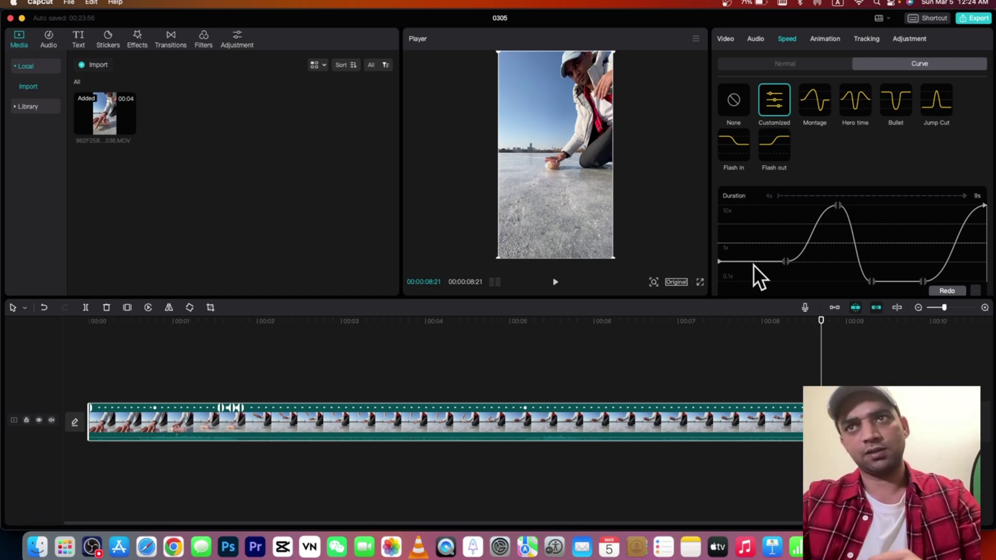
Preview the speed ramp from the clip's start.
{"action": "left_click", "coordinate": [836, 220]}
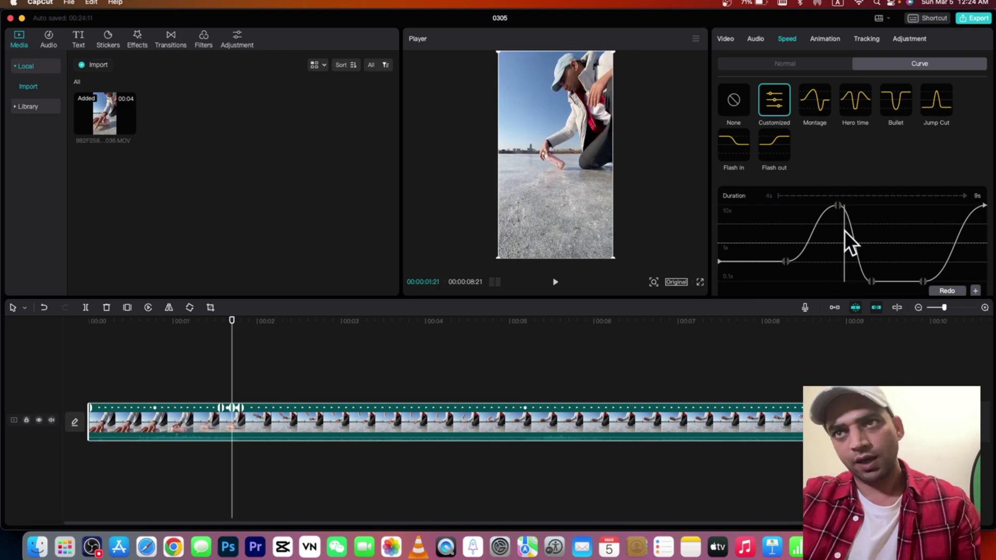
{"action": "left_click_drag", "start_coordinate": [844, 231], "coordinate": [880, 282]}
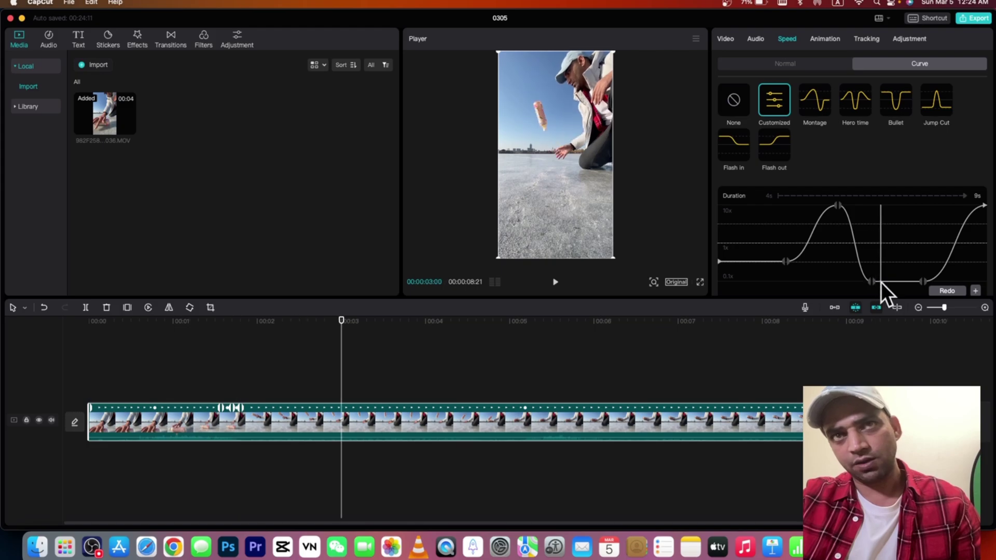
{"action": "left_click_drag", "start_coordinate": [881, 282], "coordinate": [673, 276]}
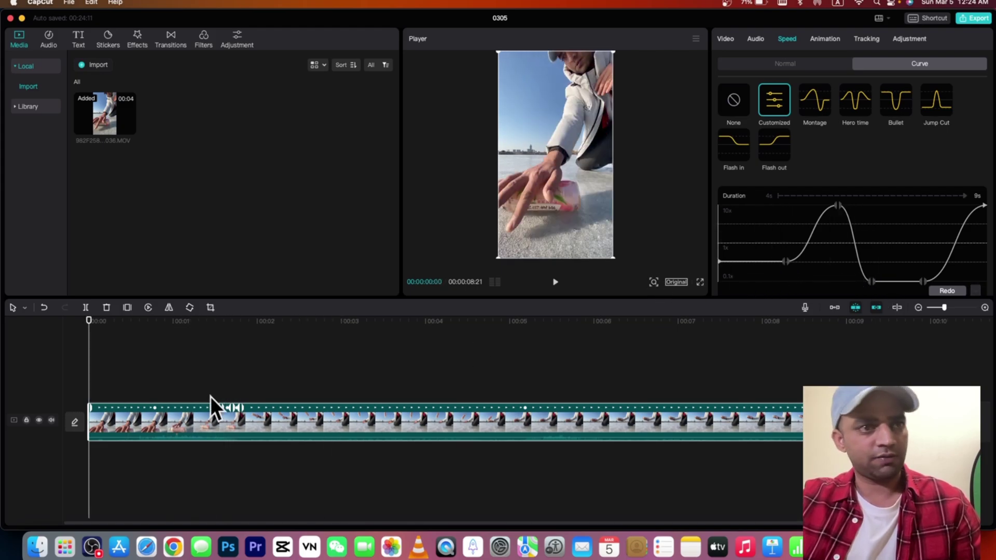
{"action": "key", "text": "space"}
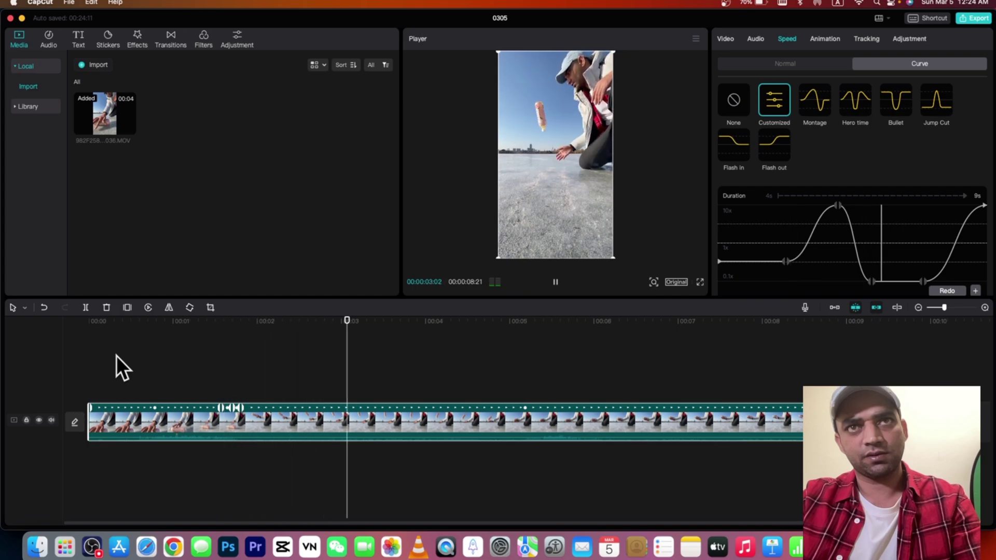
{"action": "key", "text": "space"}
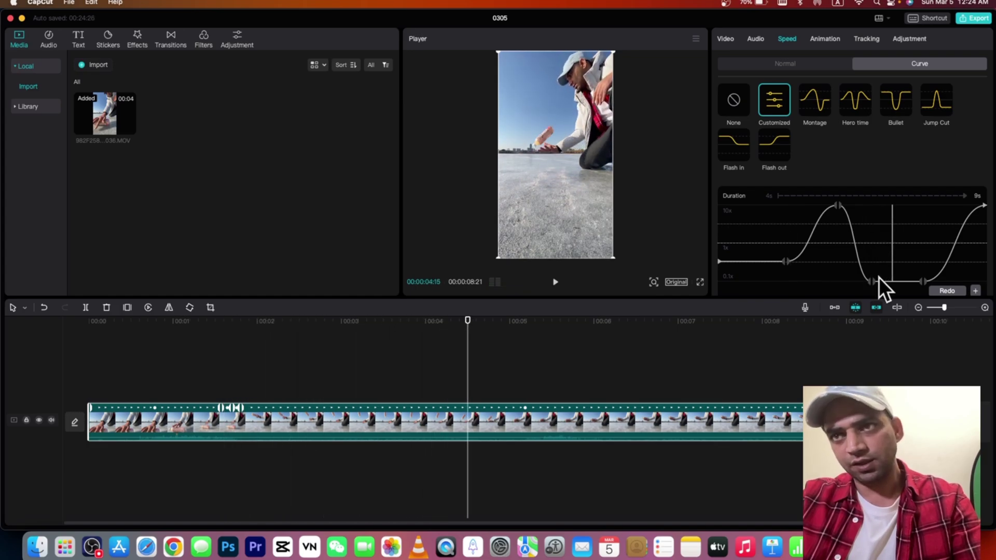
Drag the trough point right to shorten the slow section, then select the trough's end point.
{"action": "left_click_drag", "start_coordinate": [872, 281], "coordinate": [882, 283]}
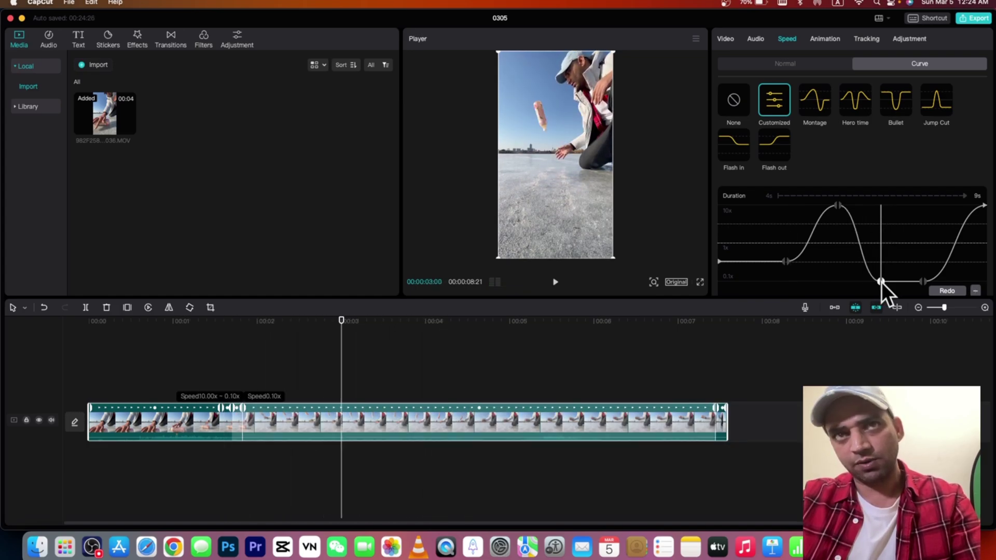
{"action": "left_click", "coordinate": [101, 382]}
{"action": "left_click", "coordinate": [549, 424]}
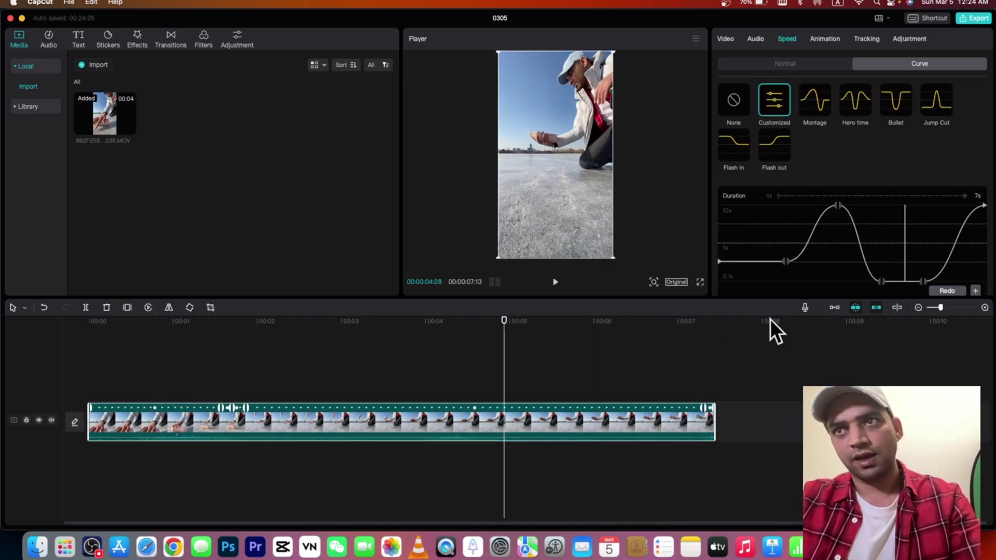
{"action": "left_click", "coordinate": [924, 281]}
Nudge the rising points after the trough upward, trimming the clip to 00:00:03:17, and review it.
{"action": "left_click_drag", "start_coordinate": [920, 279], "coordinate": [911, 274]}
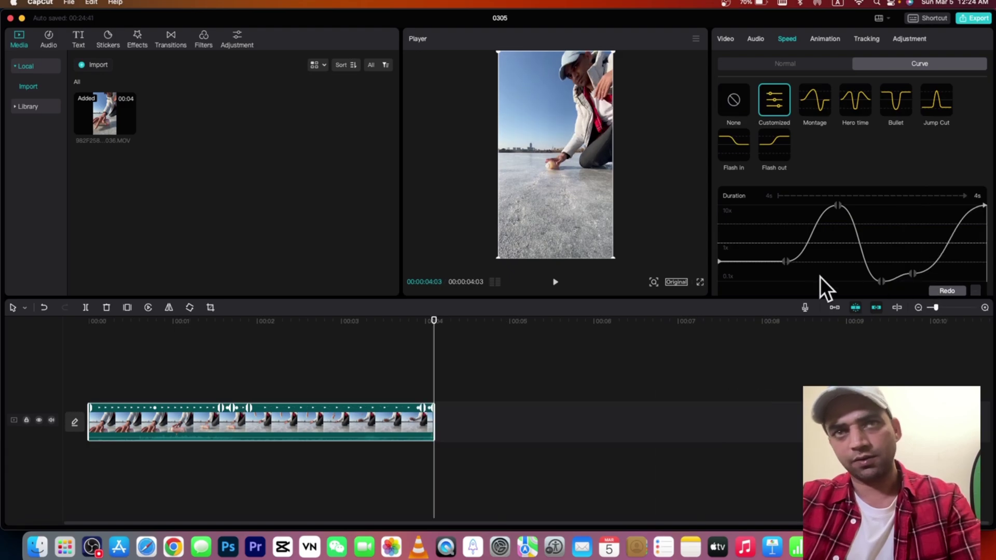
{"action": "left_click", "coordinate": [846, 212]}
{"action": "key", "text": "space"}
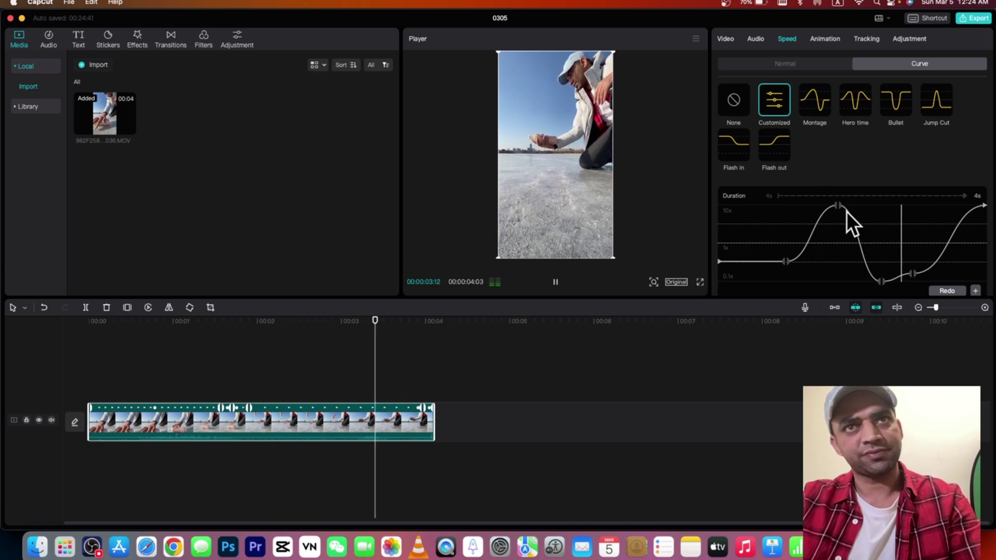
{"action": "key", "text": "space"}
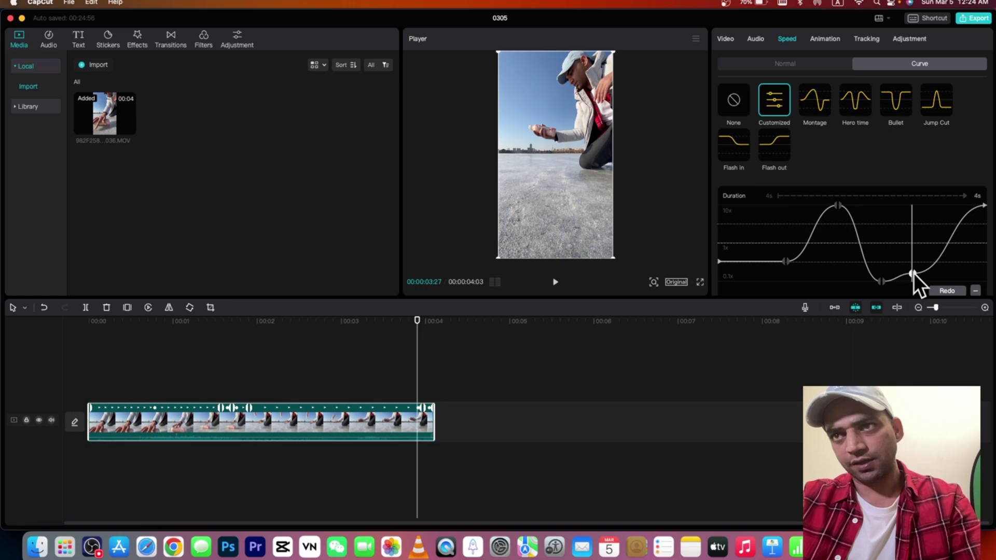
{"action": "left_click_drag", "start_coordinate": [913, 273], "coordinate": [911, 270]}
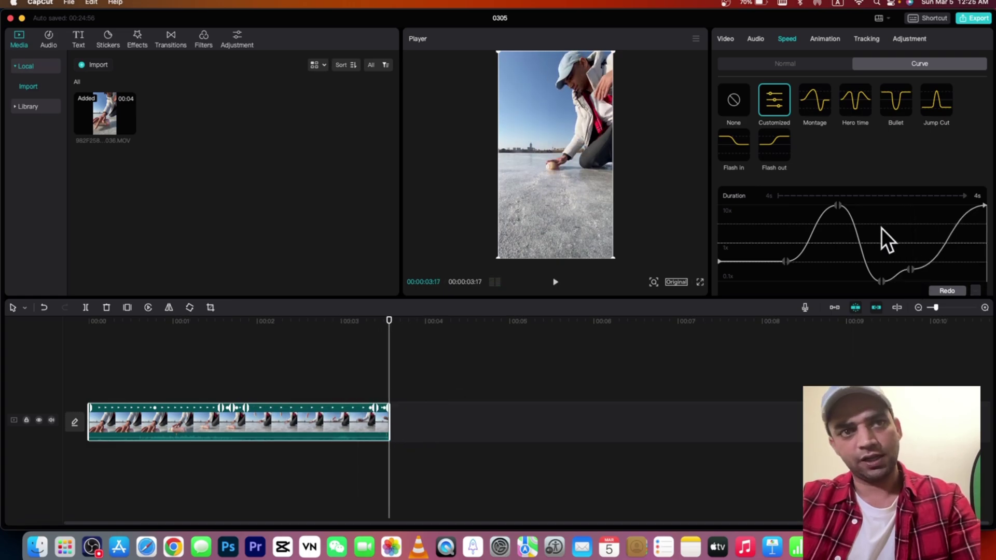
{"action": "left_click", "coordinate": [249, 382]}
{"action": "mouse_move", "coordinate": [244, 381]}
{"action": "left_mouse_down"}
{"action": "mouse_move", "coordinate": [135, 387]}
{"action": "mouse_move", "coordinate": [229, 418]}
{"action": "left_mouse_up"}
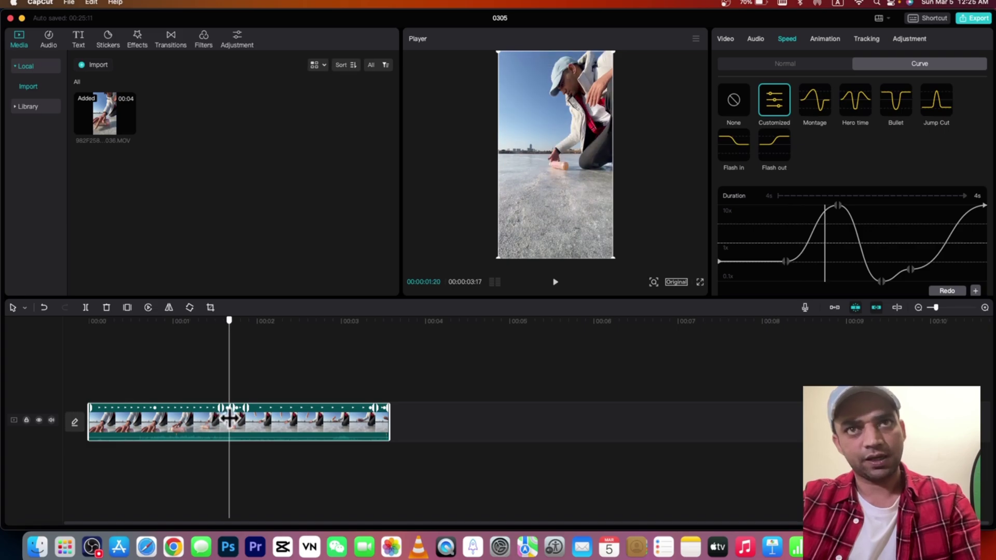
{"action": "left_click_drag", "start_coordinate": [229, 419], "coordinate": [237, 415]}
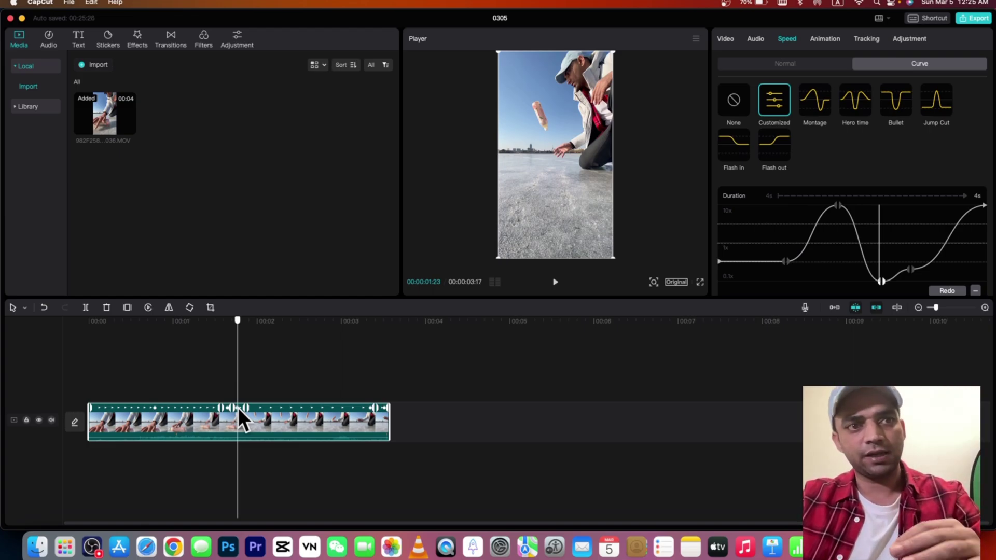
{"action": "left_click_drag", "start_coordinate": [237, 407], "coordinate": [388, 479]}
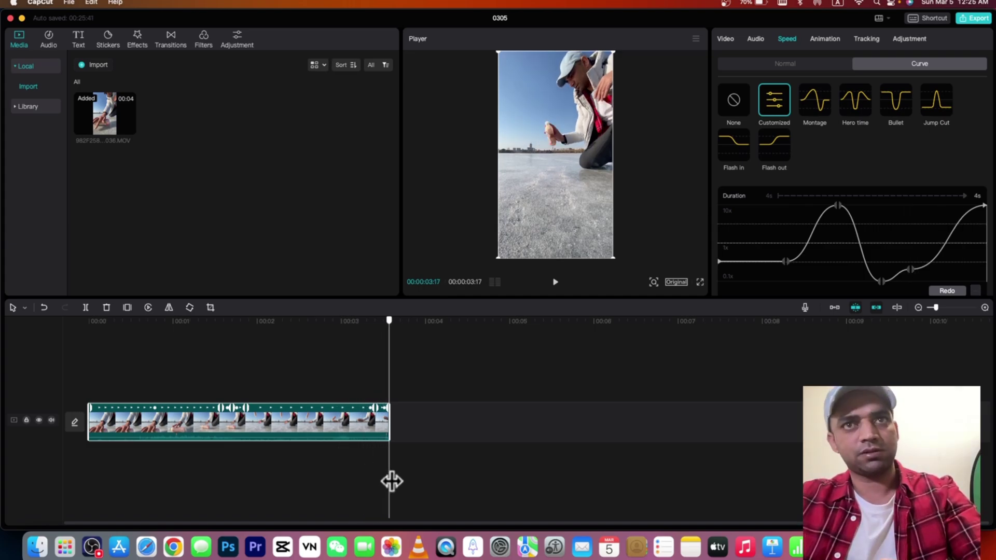
{"action": "mouse_move", "coordinate": [387, 480]}
{"action": "left_mouse_down"}
{"action": "mouse_move", "coordinate": [285, 478]}
{"action": "mouse_move", "coordinate": [154, 451]}
{"action": "left_mouse_up"}
{"action": "key", "text": "space"}
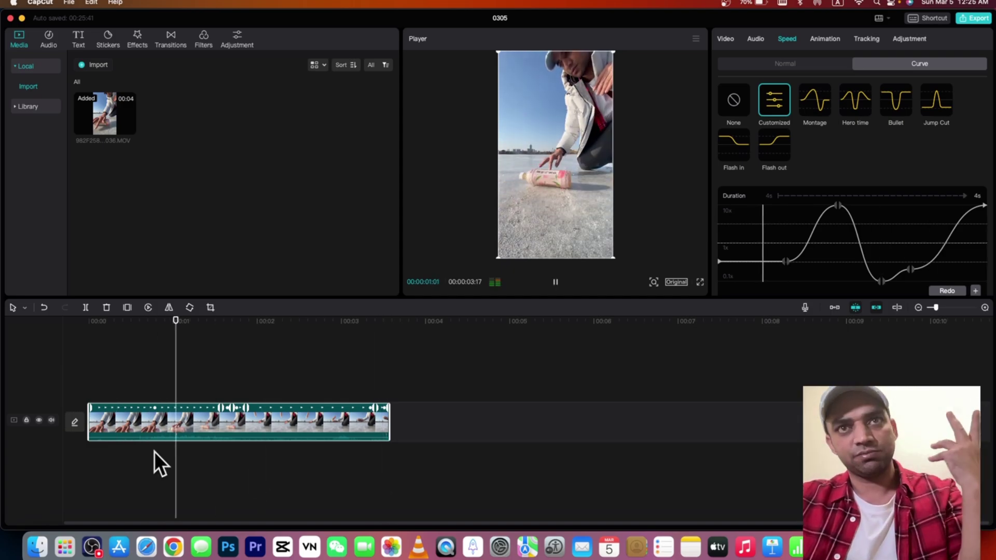